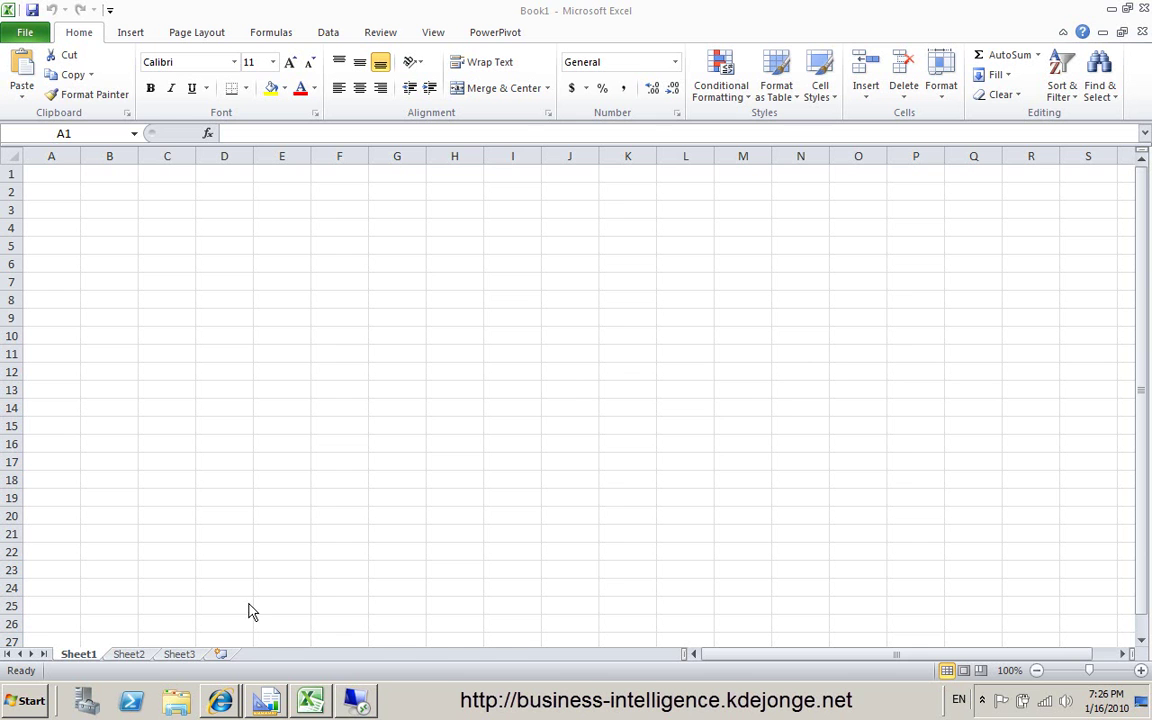
- Bring the salesreport.rdl Report Builder window in front of the blank Excel workbook
mouse_move(273, 697)
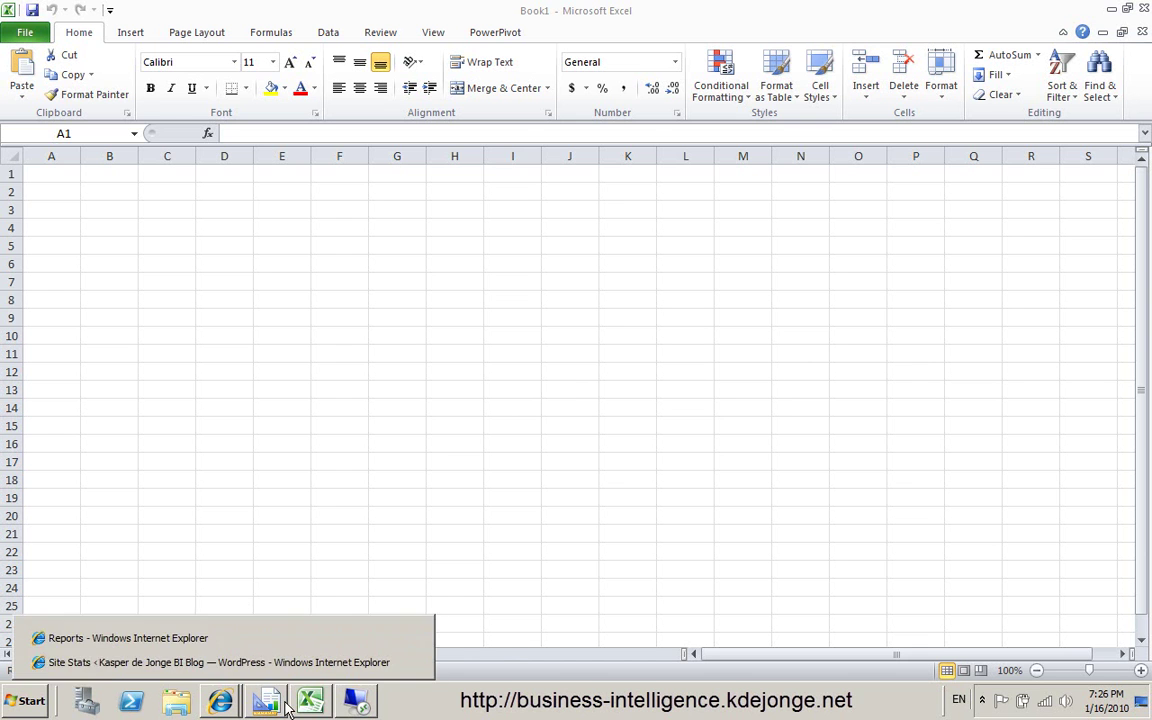
left_click(275, 700)
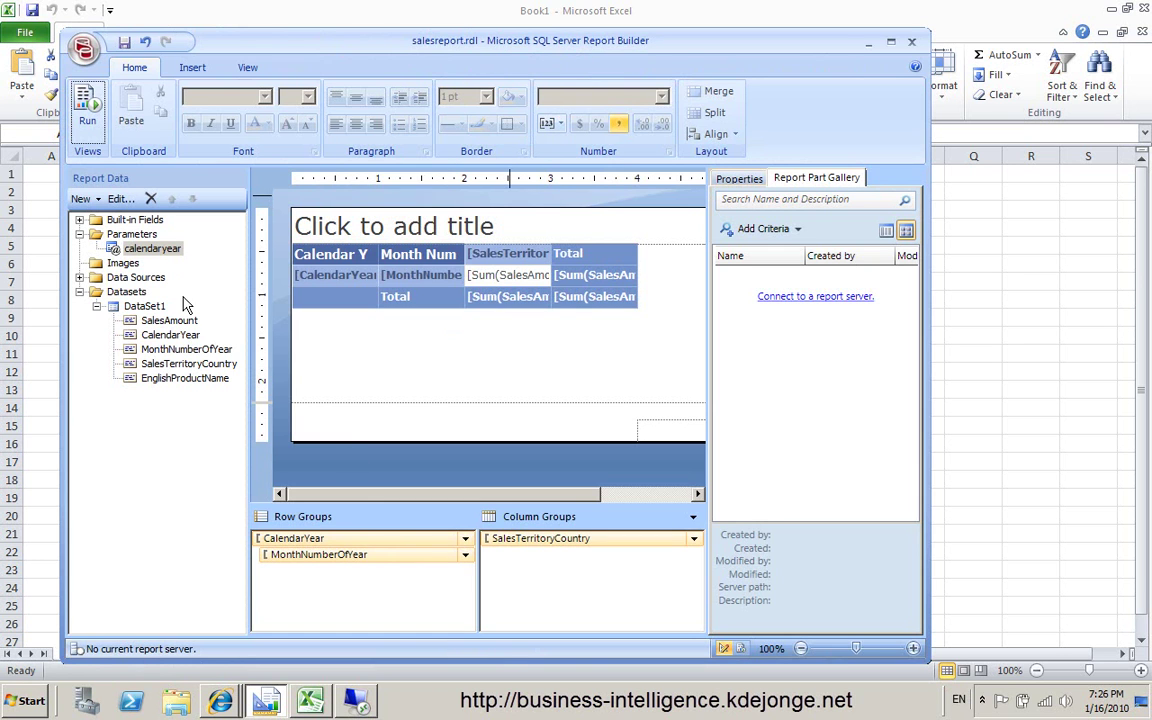
left_click(150, 310)
right_click(150, 310)
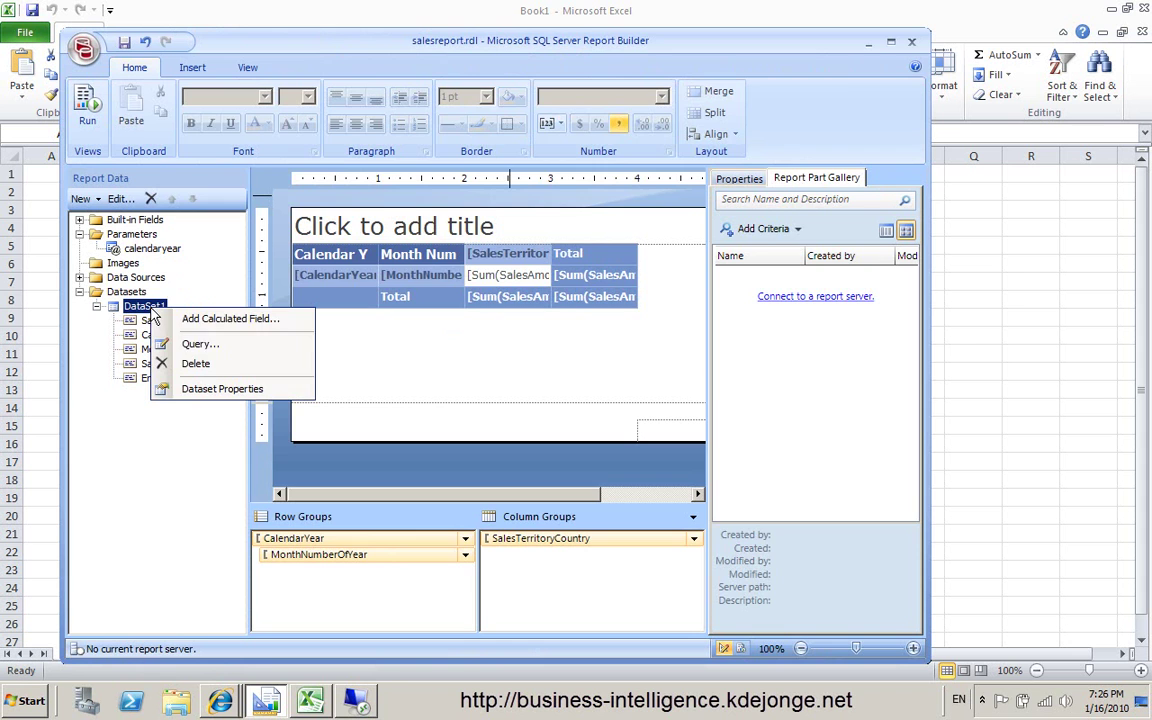
key("q")
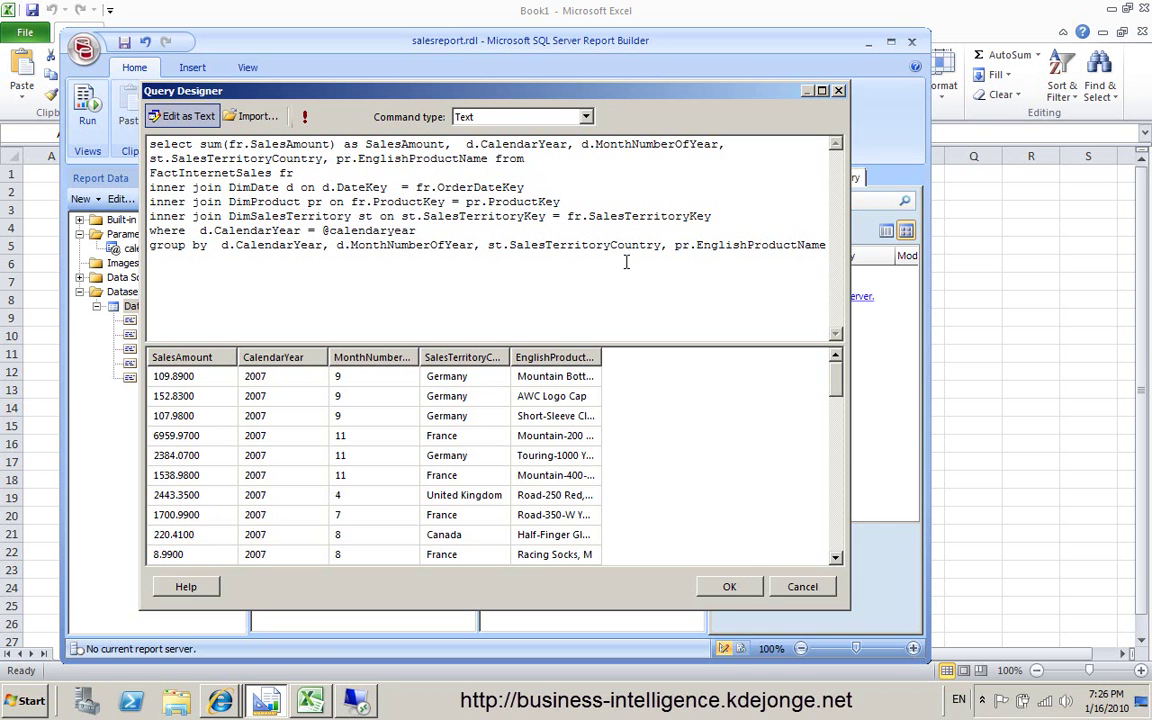
left_click(802, 587)
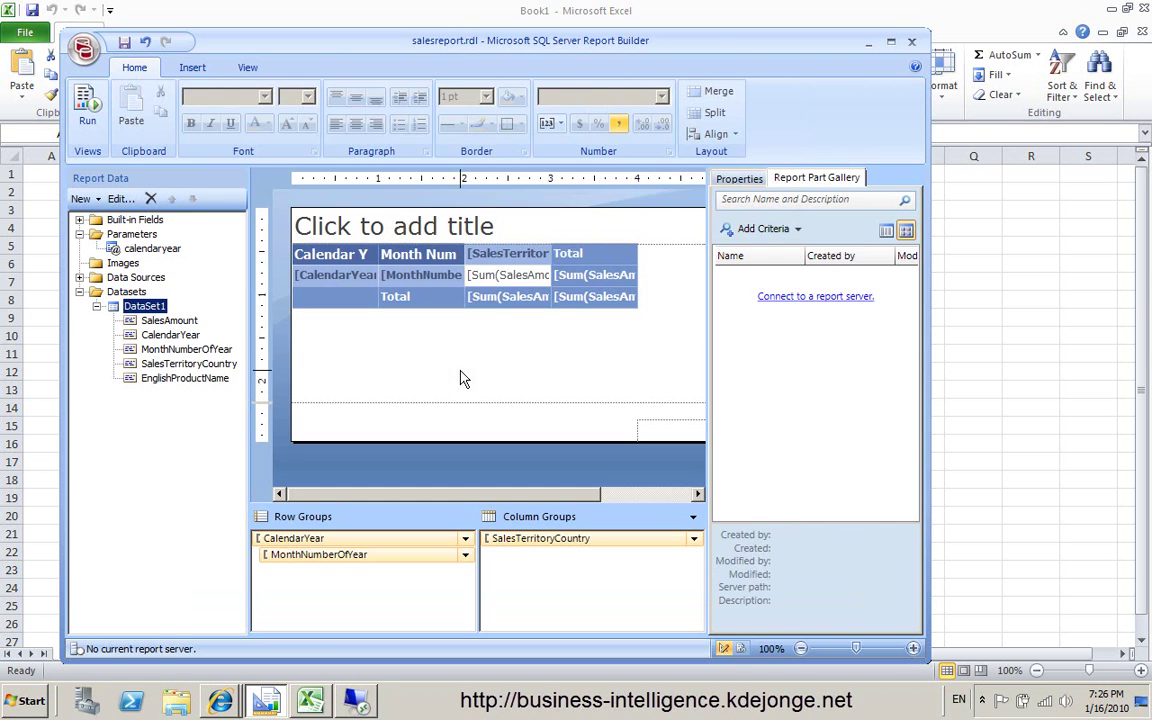
left_click(155, 249)
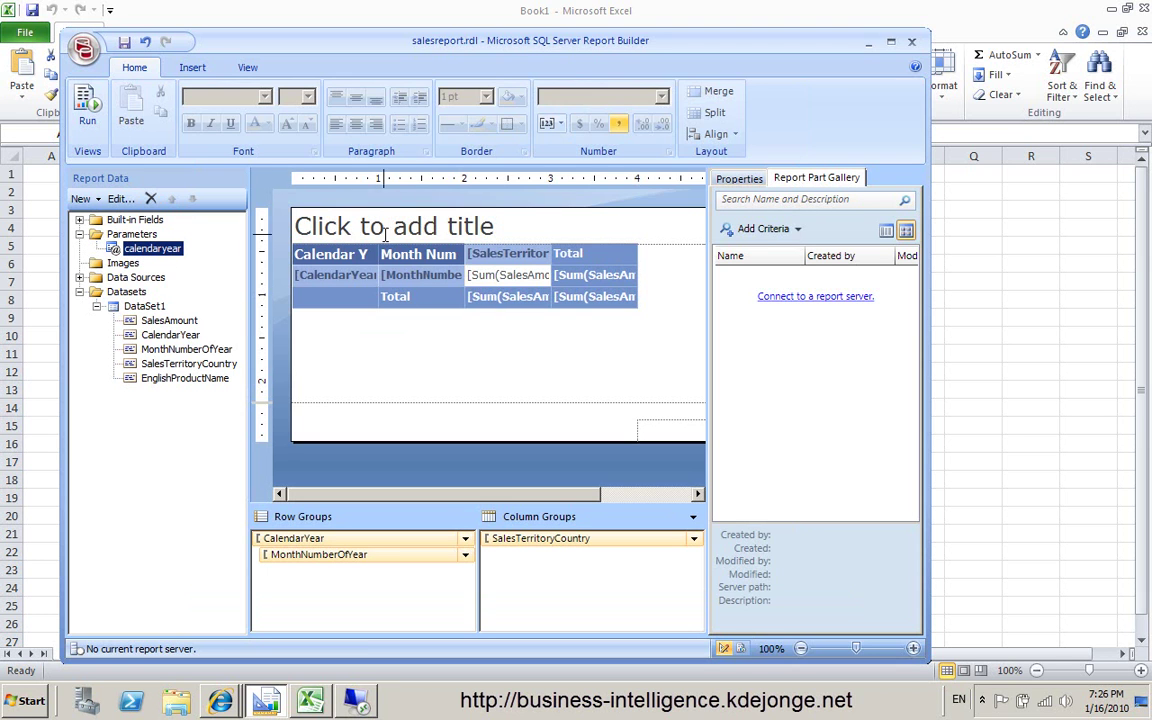
mouse_move(222, 706)
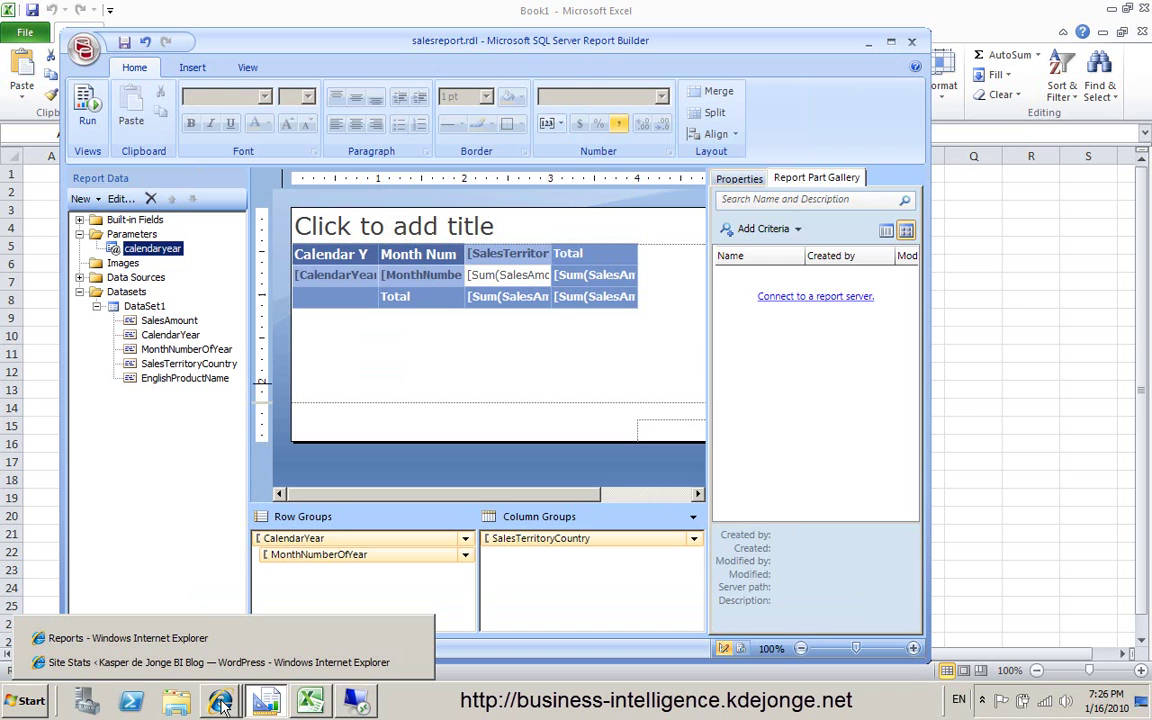
- Open salesreport from the SharePoint Reports library to see 2007 monthly sales by country
left_click(184, 640)
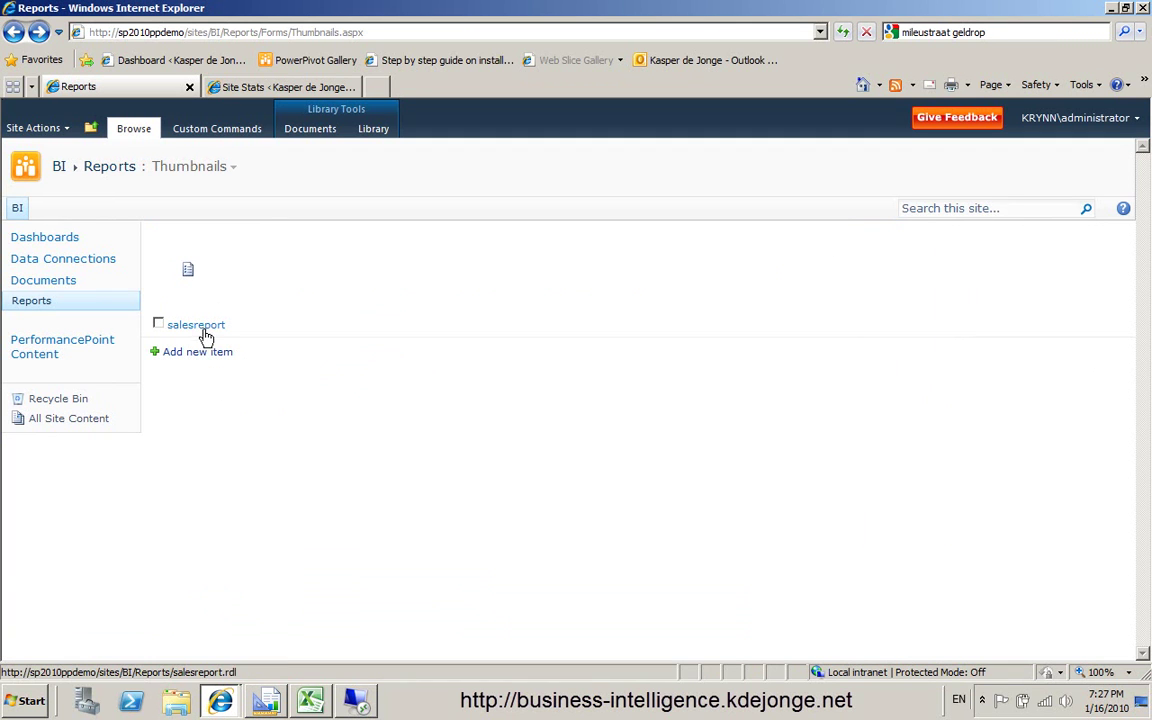
left_click(205, 330)
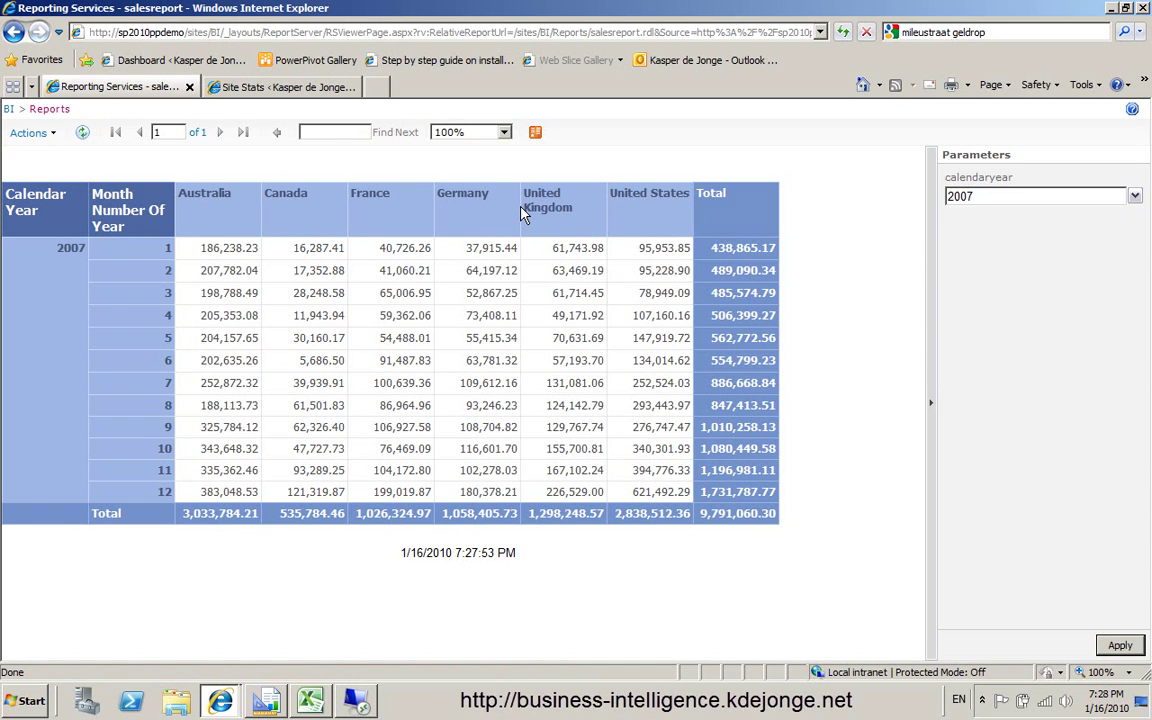
- Export the report as a data feed and import it into the existing Book1 workbook
left_click(536, 133)
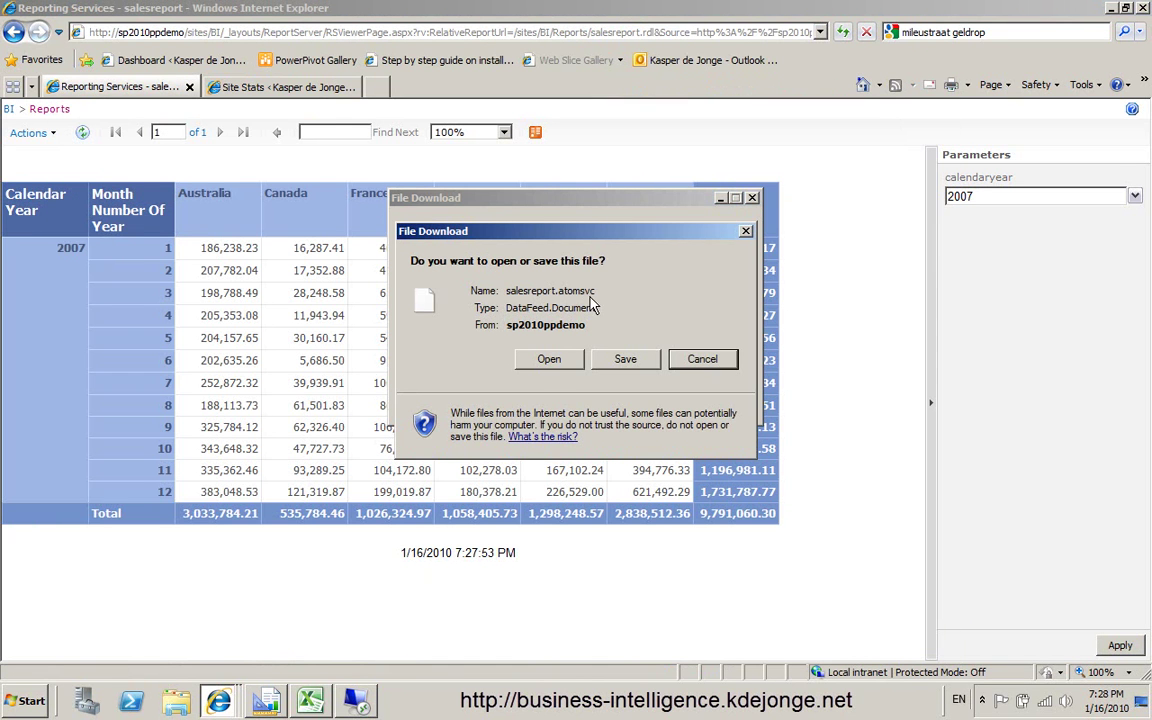
left_click(549, 362)
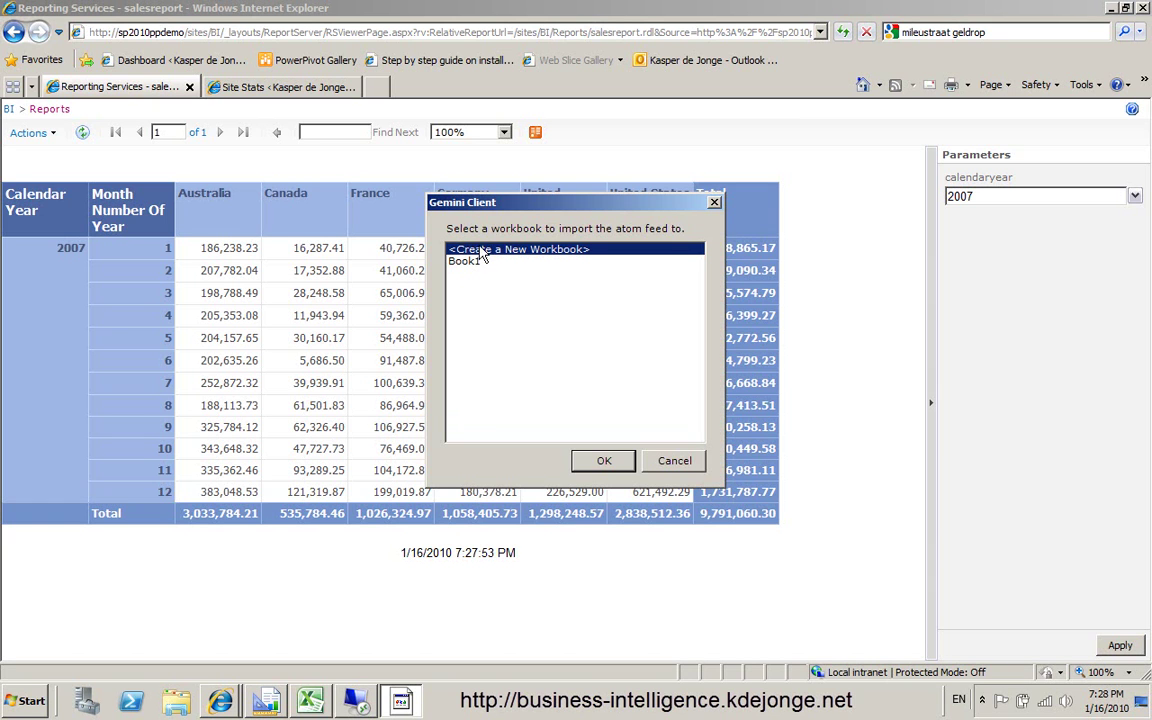
left_click(479, 264)
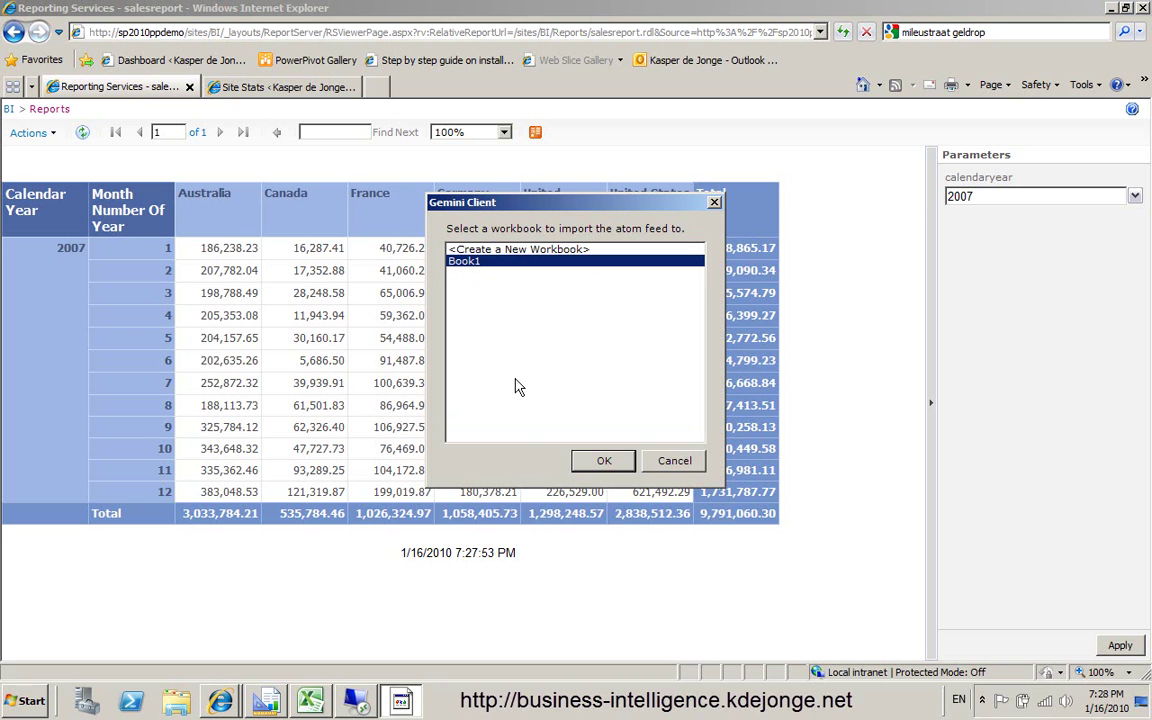
left_click(606, 460)
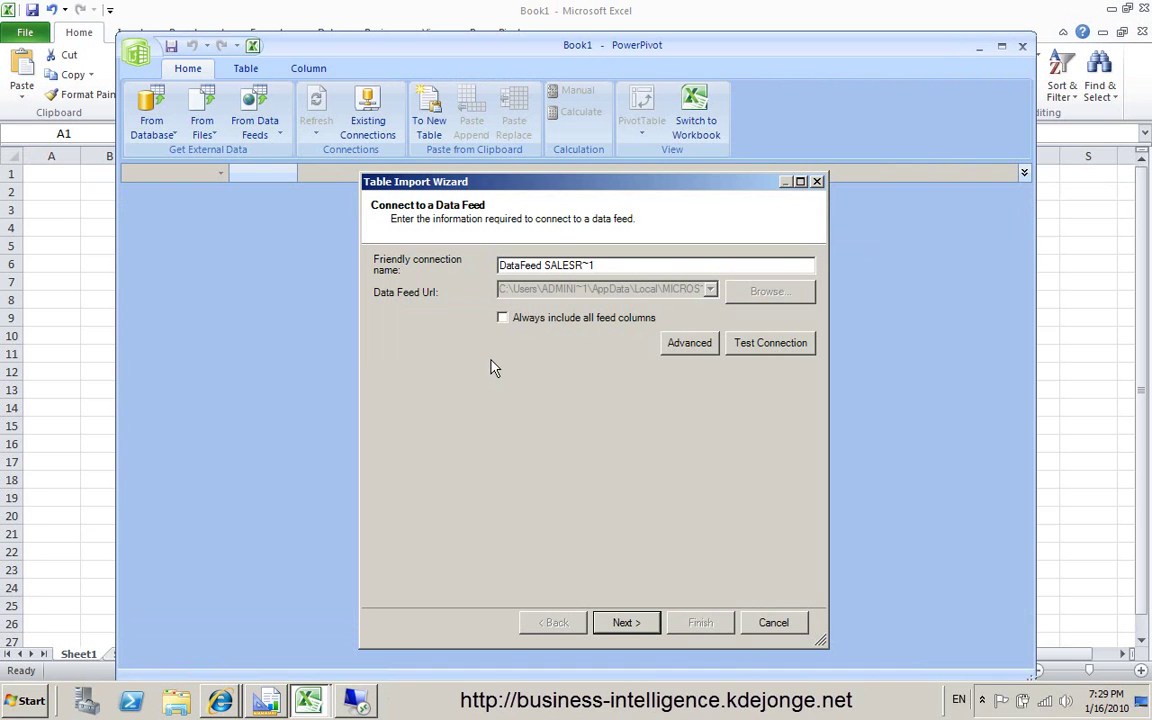
- Rename the connection to 'DataFeed SALESamount', connect, and preview the Tablix1 table
left_click(599, 265)
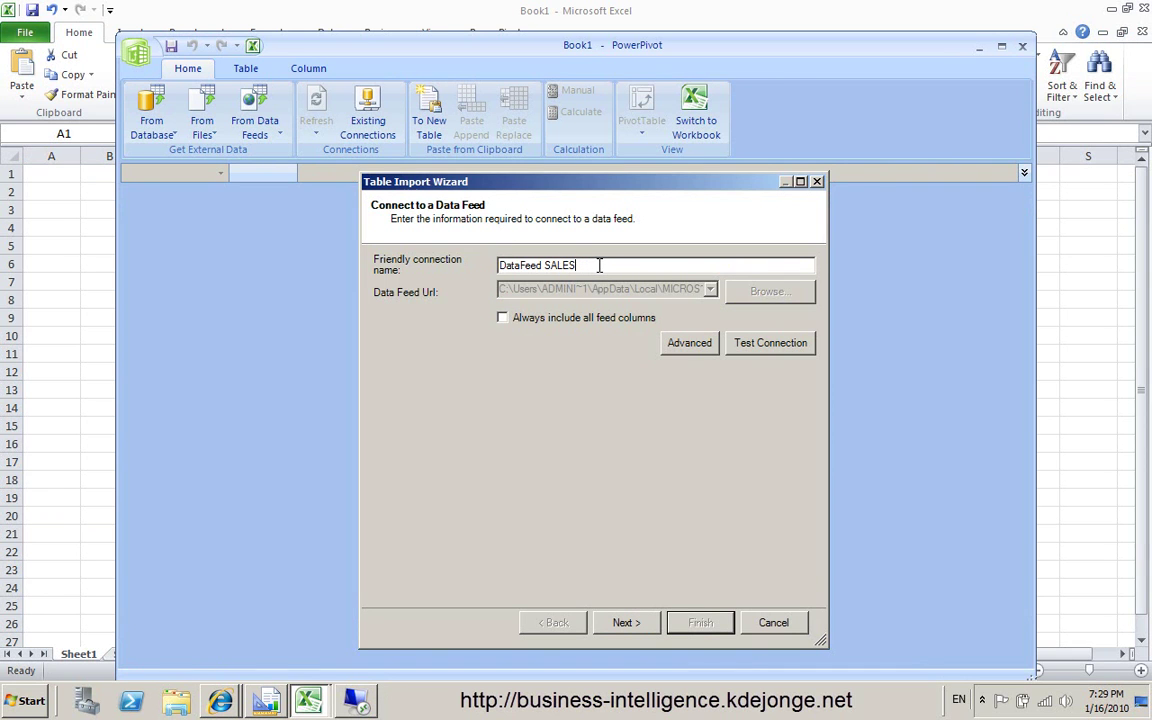
type("amount")
left_click(641, 626)
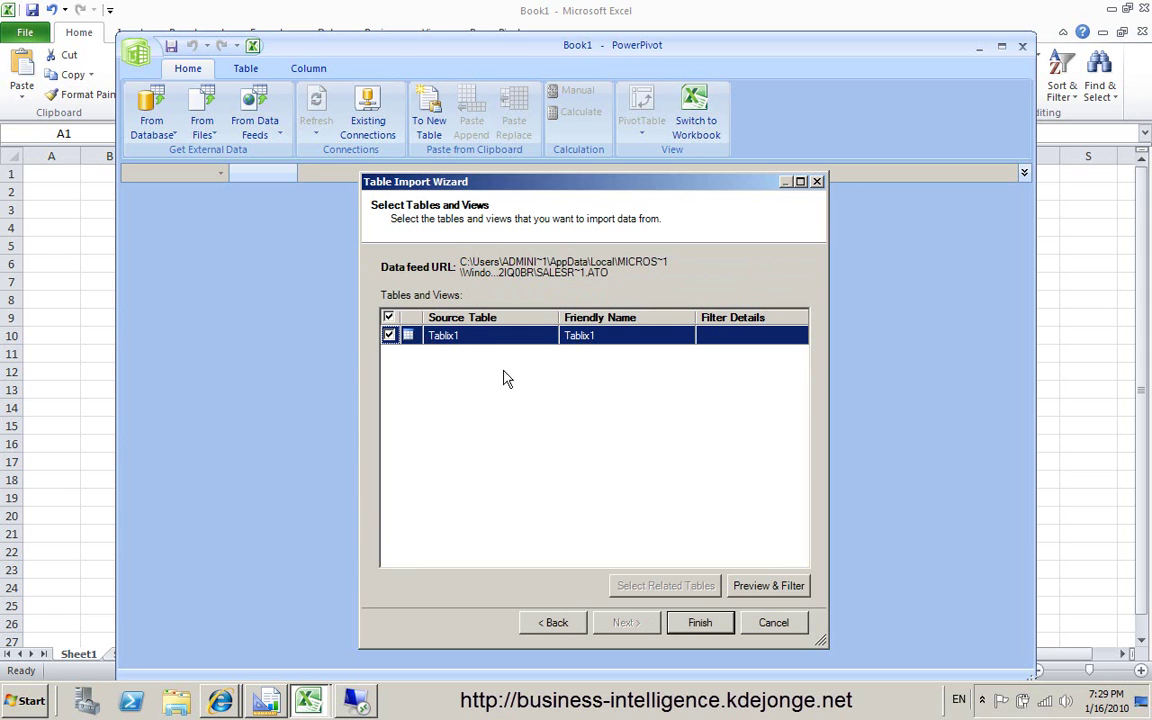
left_click(792, 590)
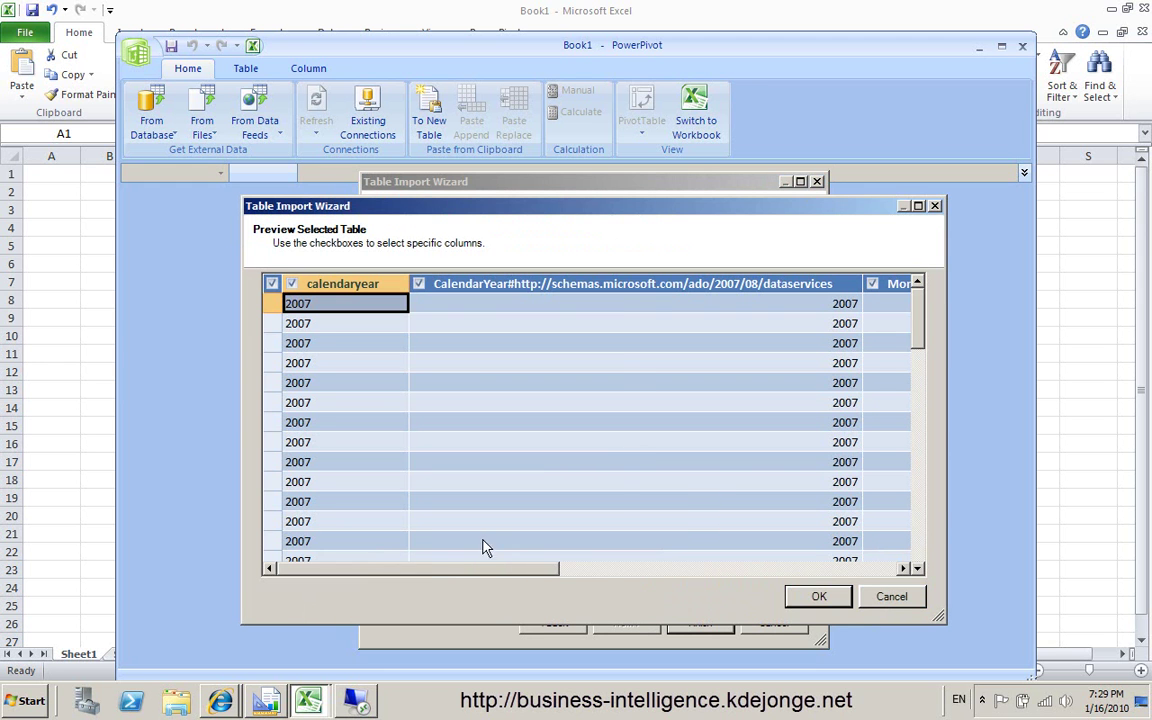
- Scroll through the Tablix1 preview's calendaryear columns and 2007 rows
left_click_drag(488, 570, 862, 565)
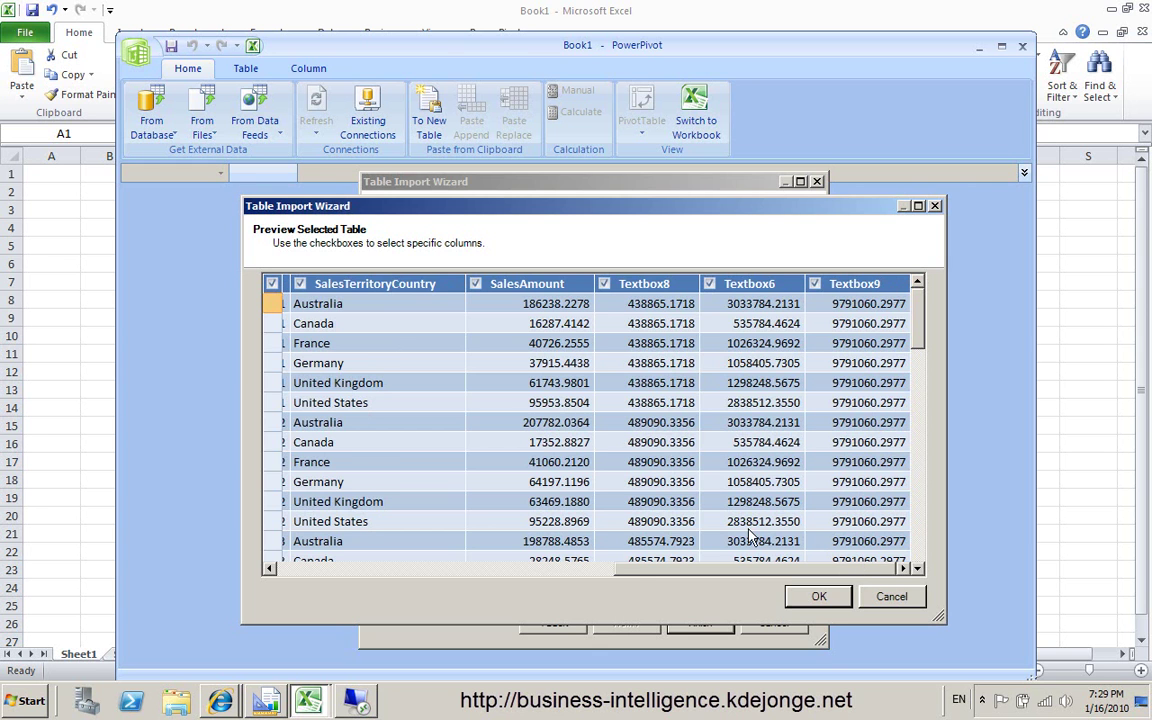
left_click_drag(747, 568, 390, 563)
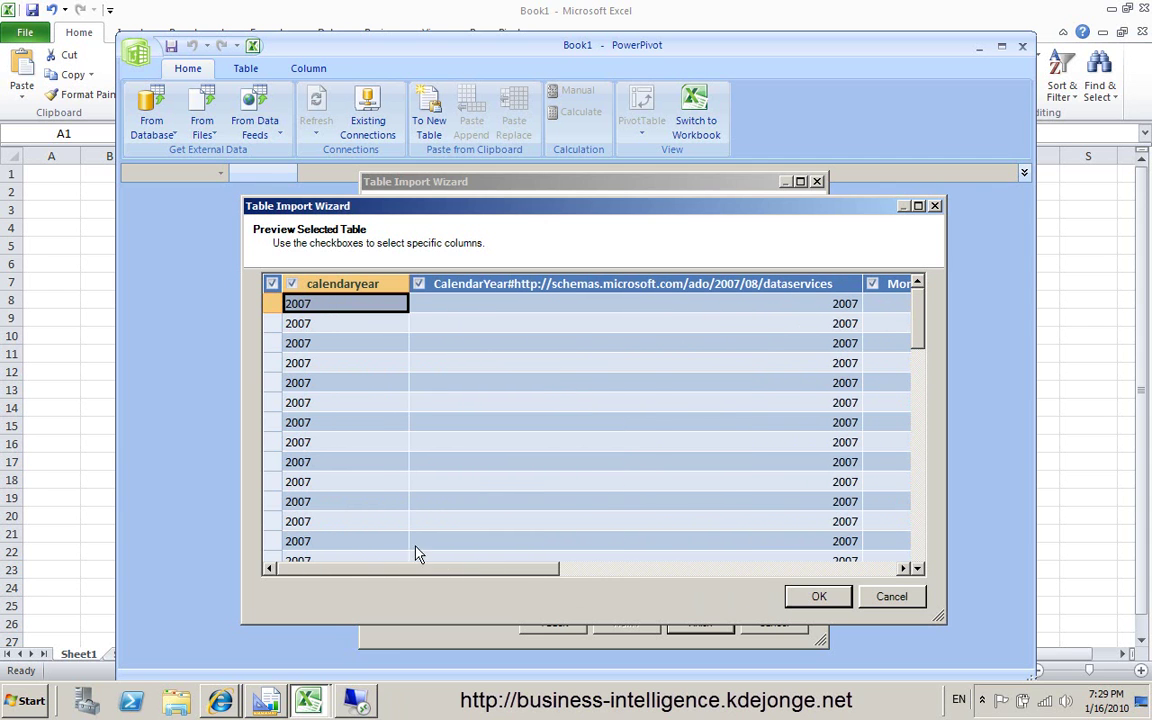
left_click_drag(922, 306, 906, 283)
- Check in the browser that the sales report's calendaryear parameter is limited to 2007
left_click(277, 709)
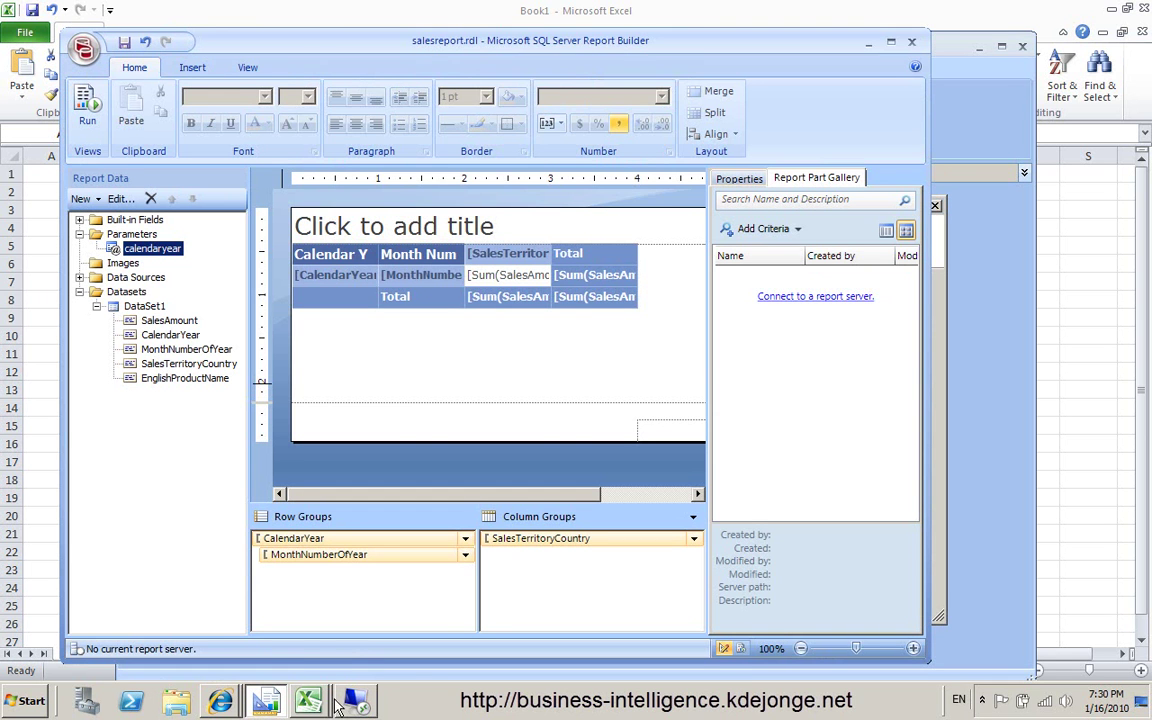
mouse_move(307, 700)
mouse_move(220, 700)
left_click(200, 630)
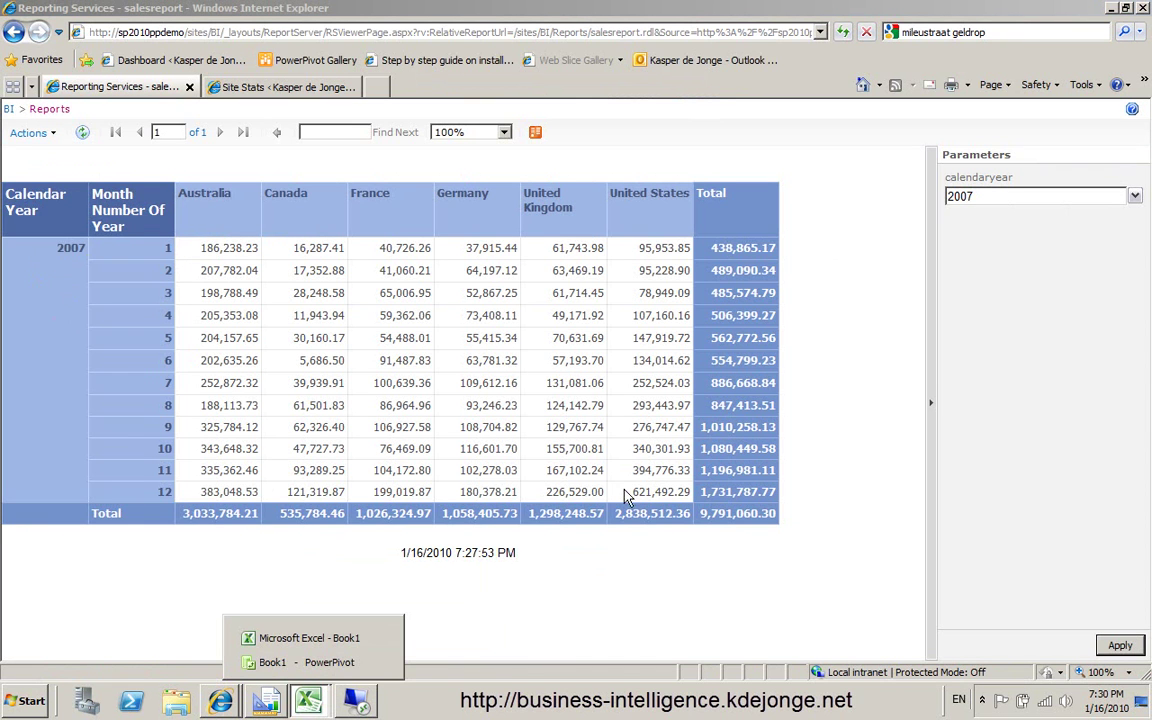
left_click(1135, 196)
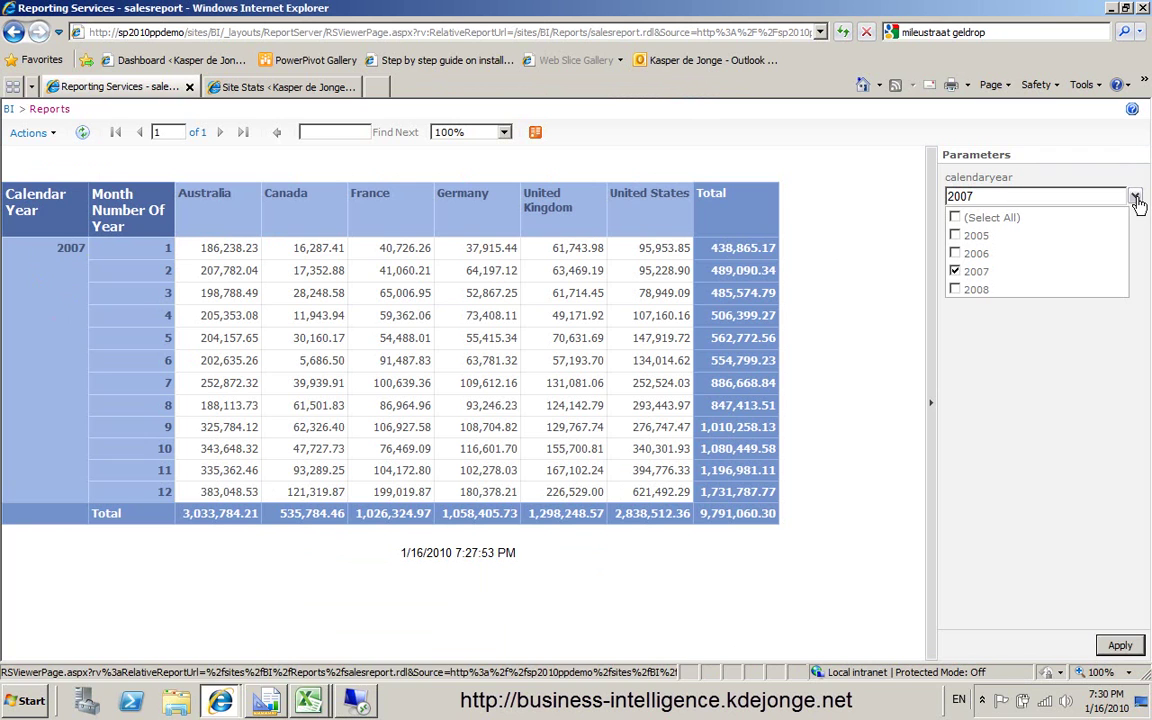
- Return to PowerPivot and close the preview, leaving Tablix1 ticked in the table list
left_click(338, 708)
left_click(280, 660)
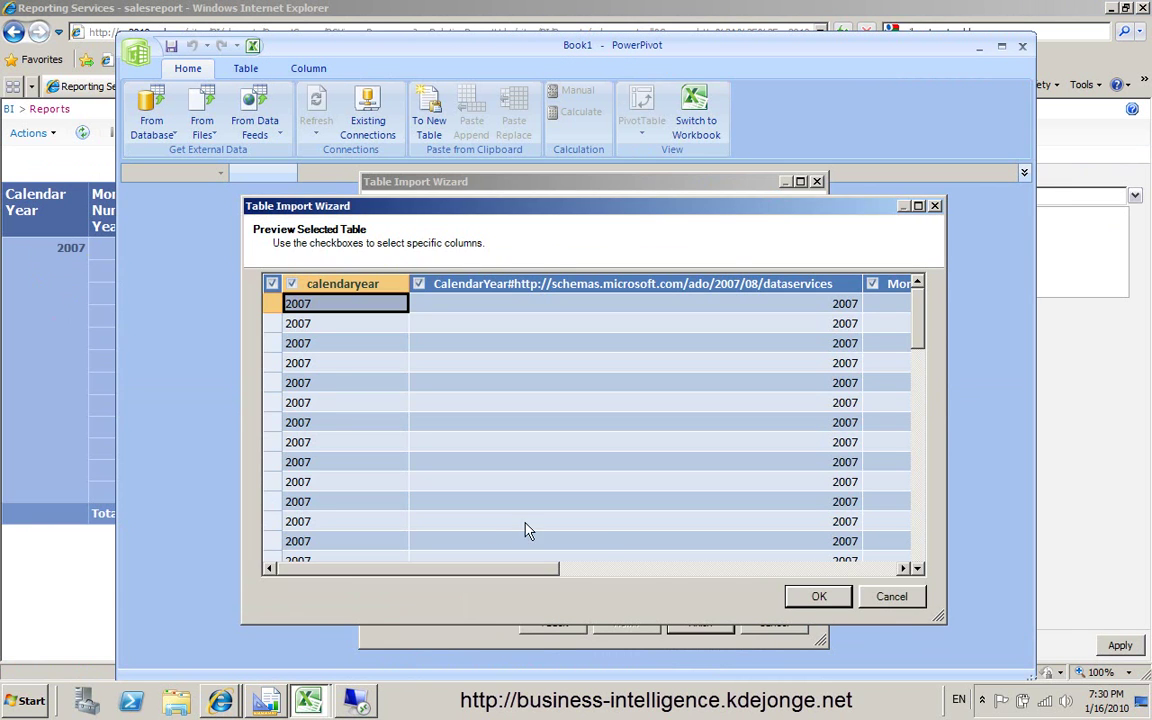
left_click(818, 596)
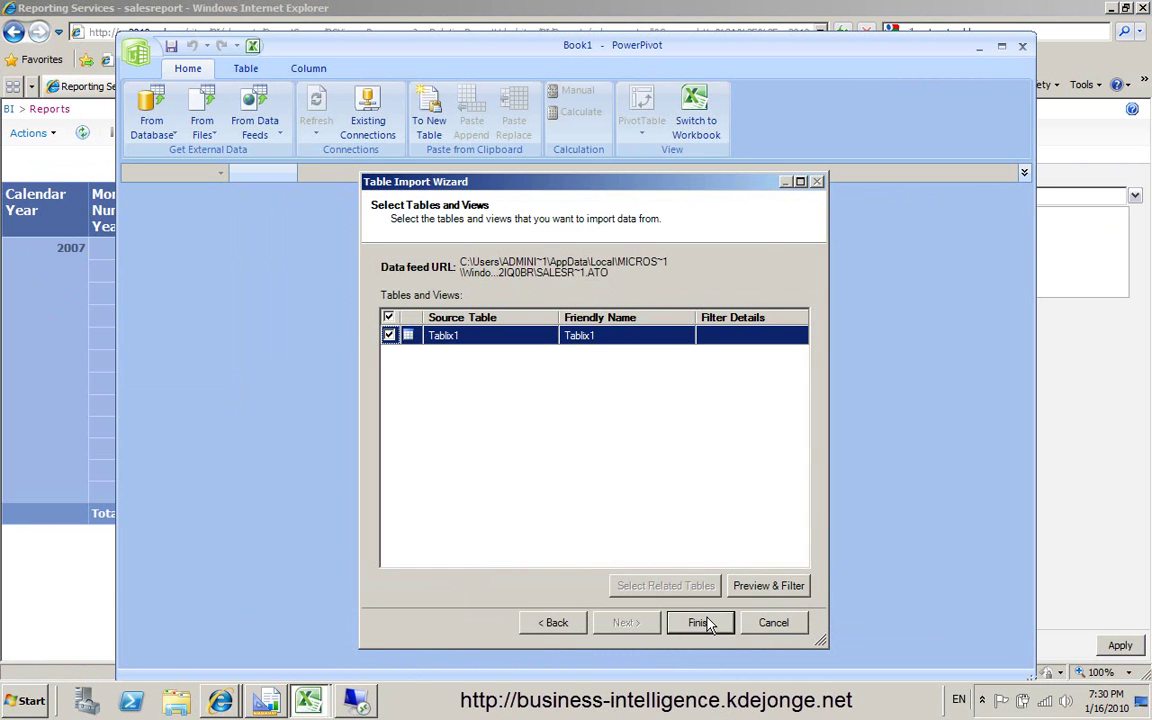
- Finish importing Tablix1, loading 72 rows of monthly sales by country
left_click(703, 622)
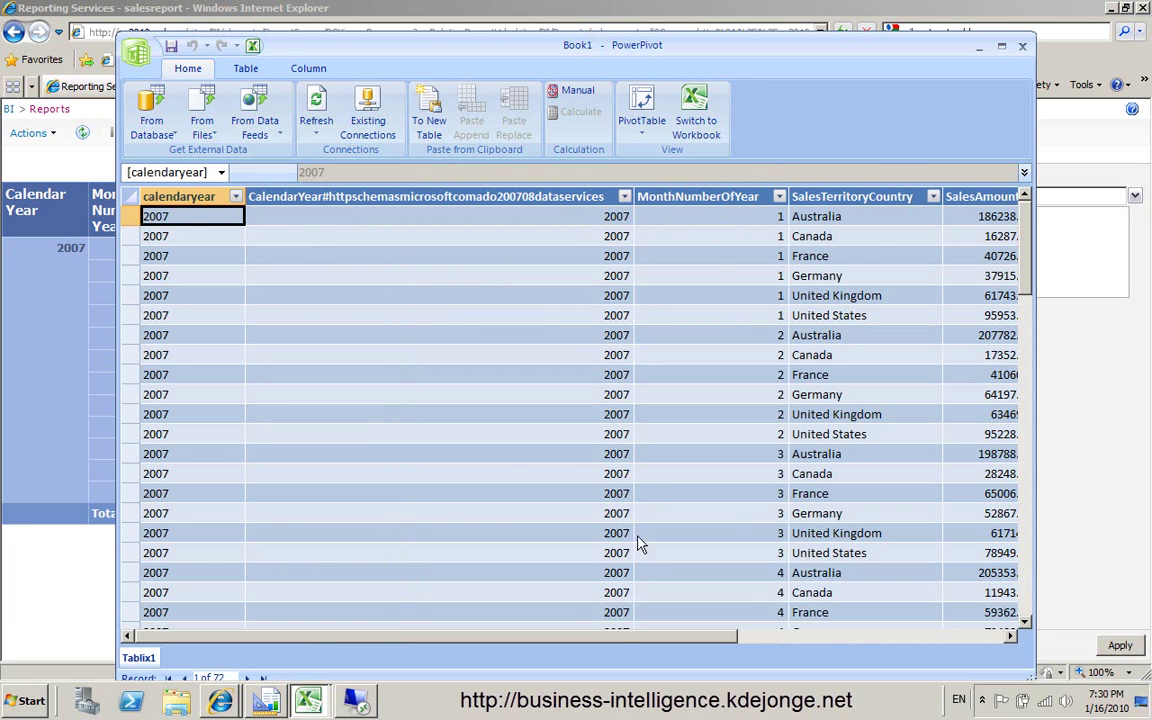
- Add a calculated column =DATE('Tablix1'[calendaryear],'Tablix1'[MonthNumberOfYear],"01") giving first-of-month dates
left_click_drag(655, 636, 930, 636)
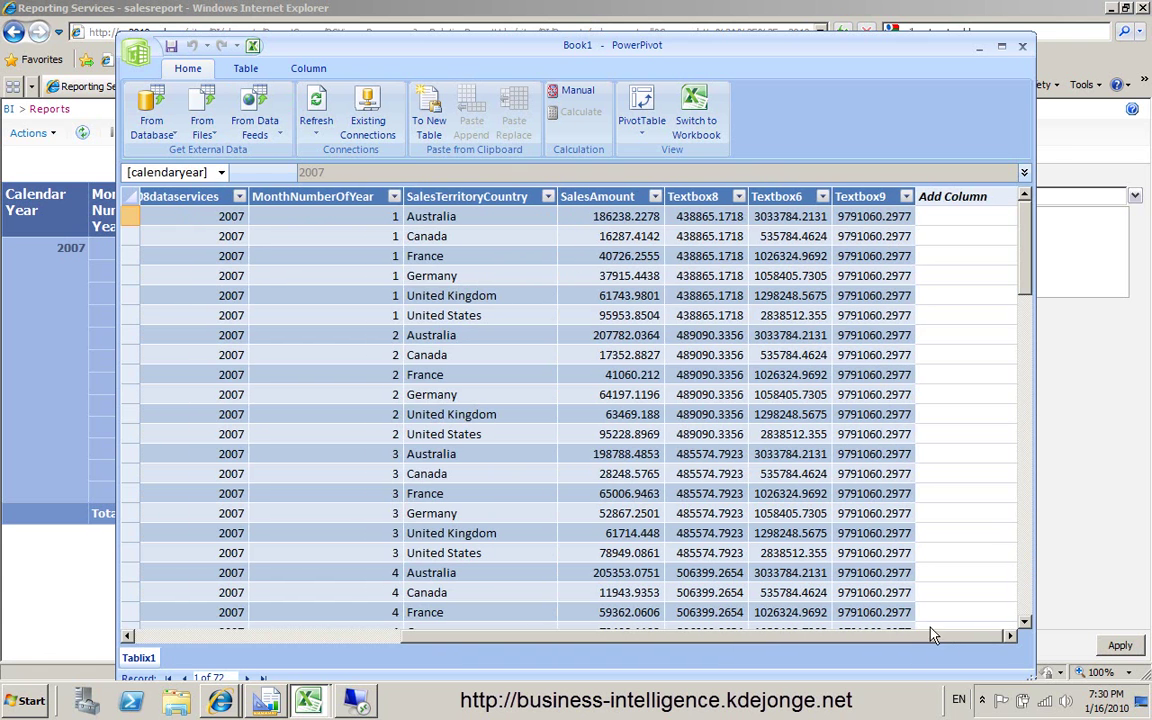
left_click(950, 217)
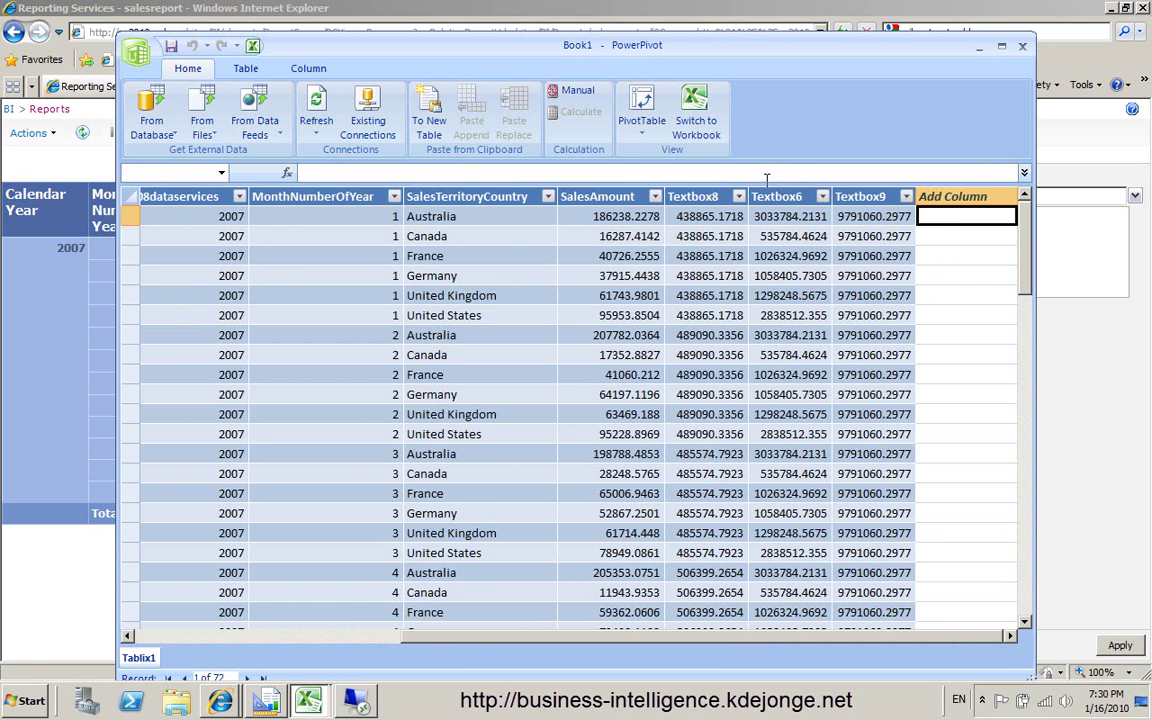
type("=DATE")
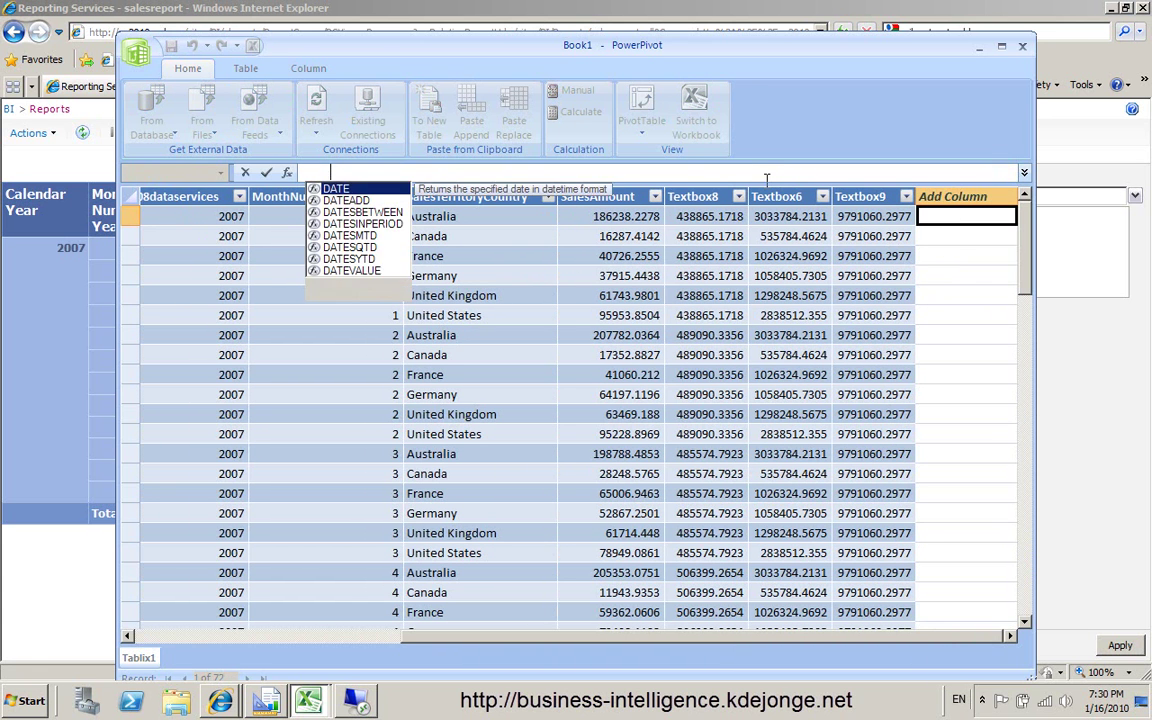
type("(Ta")
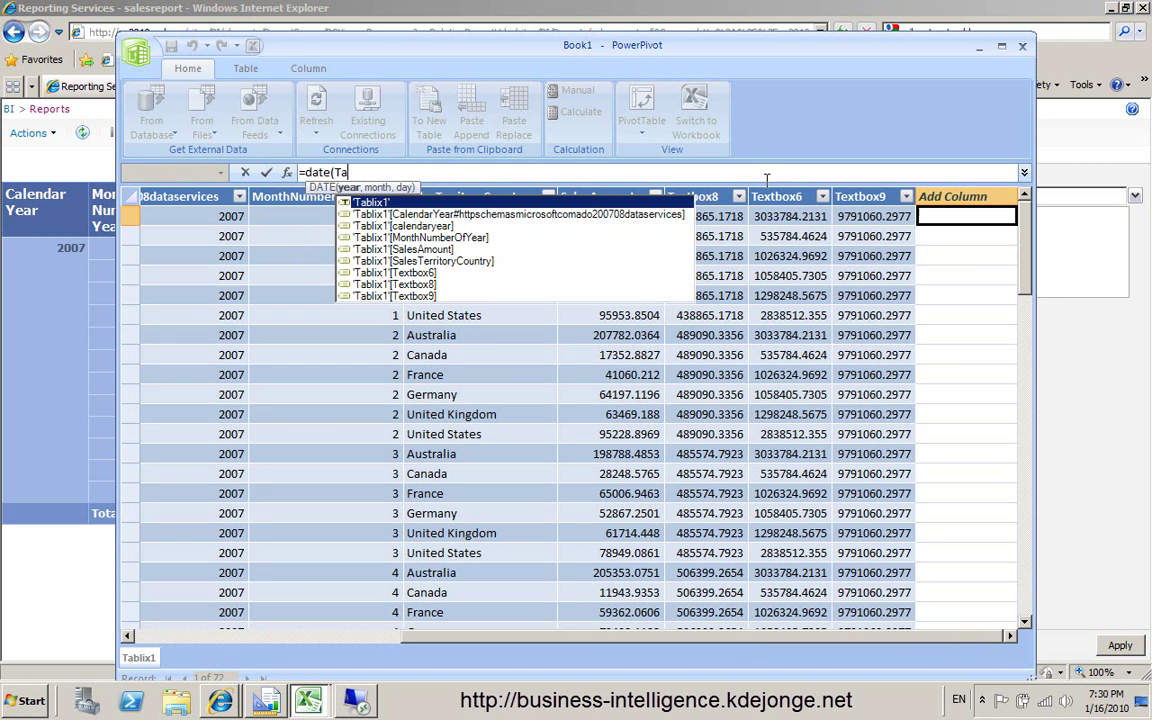
double_click(445, 228)
type(", ")
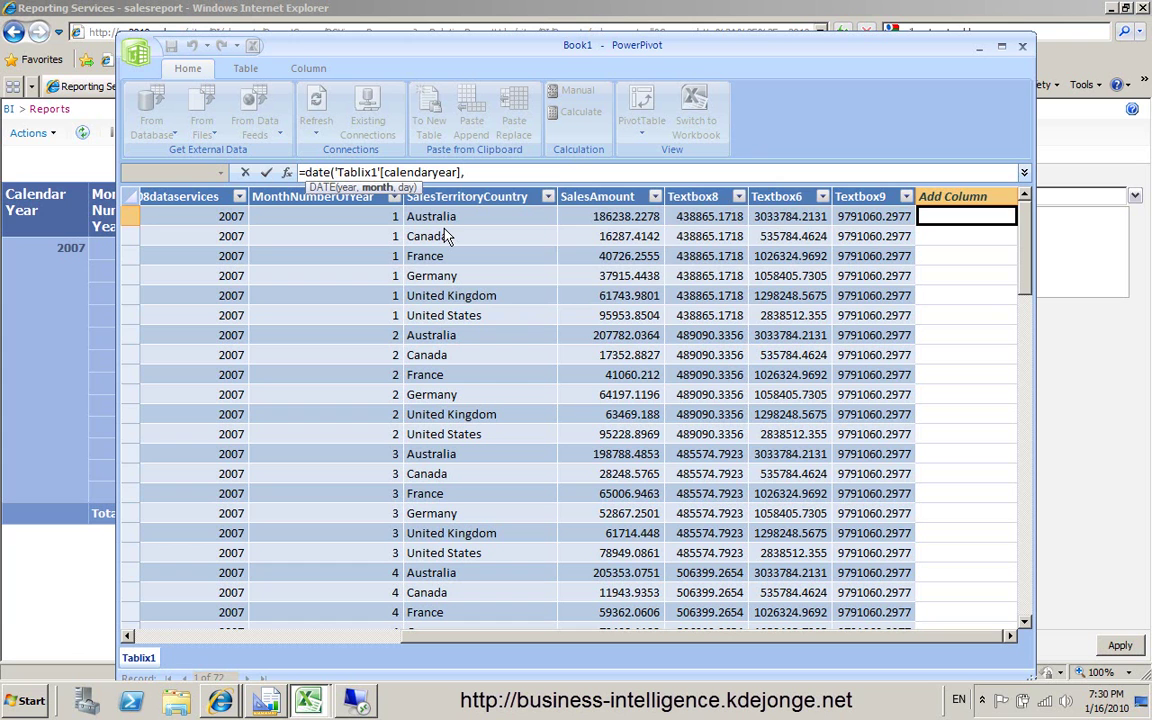
type("Ta")
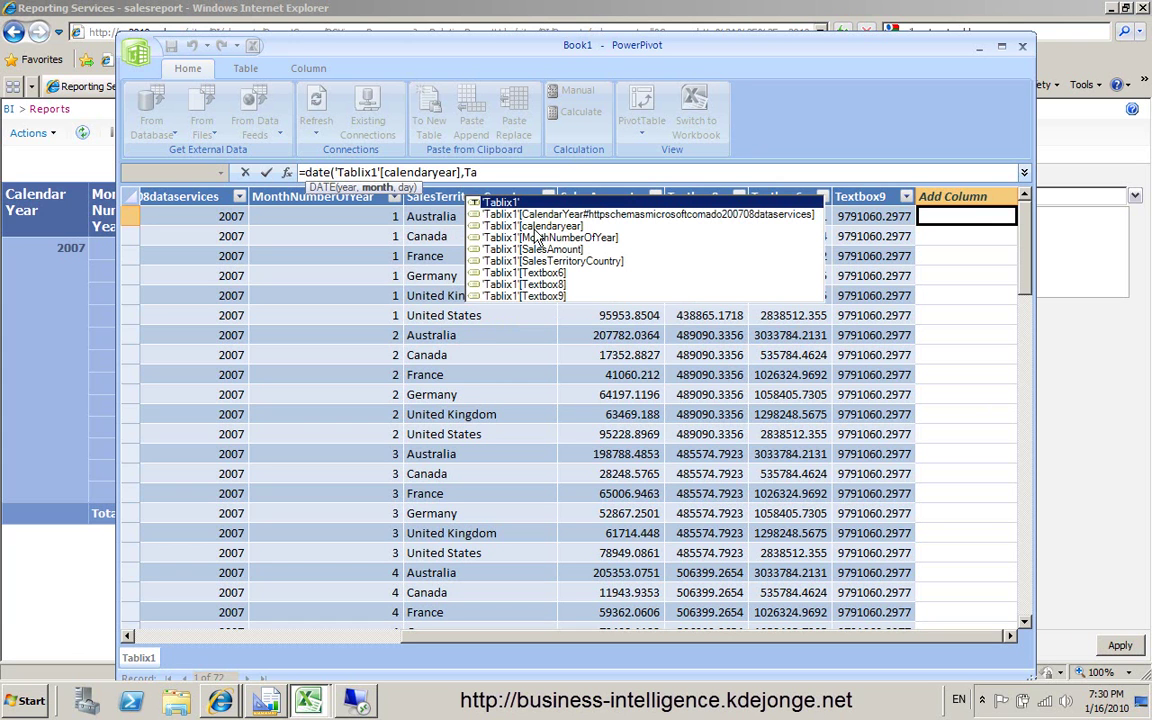
double_click(540, 240)
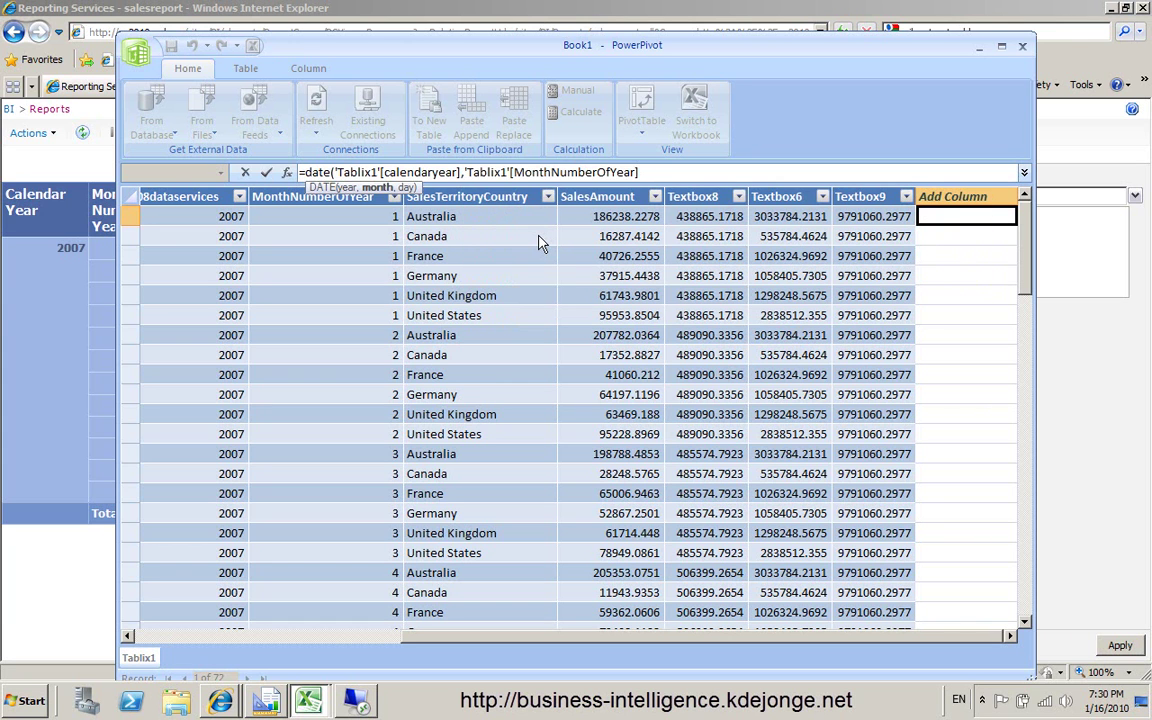
type(",\"\"")
type("01")
type(")")
left_click(270, 172)
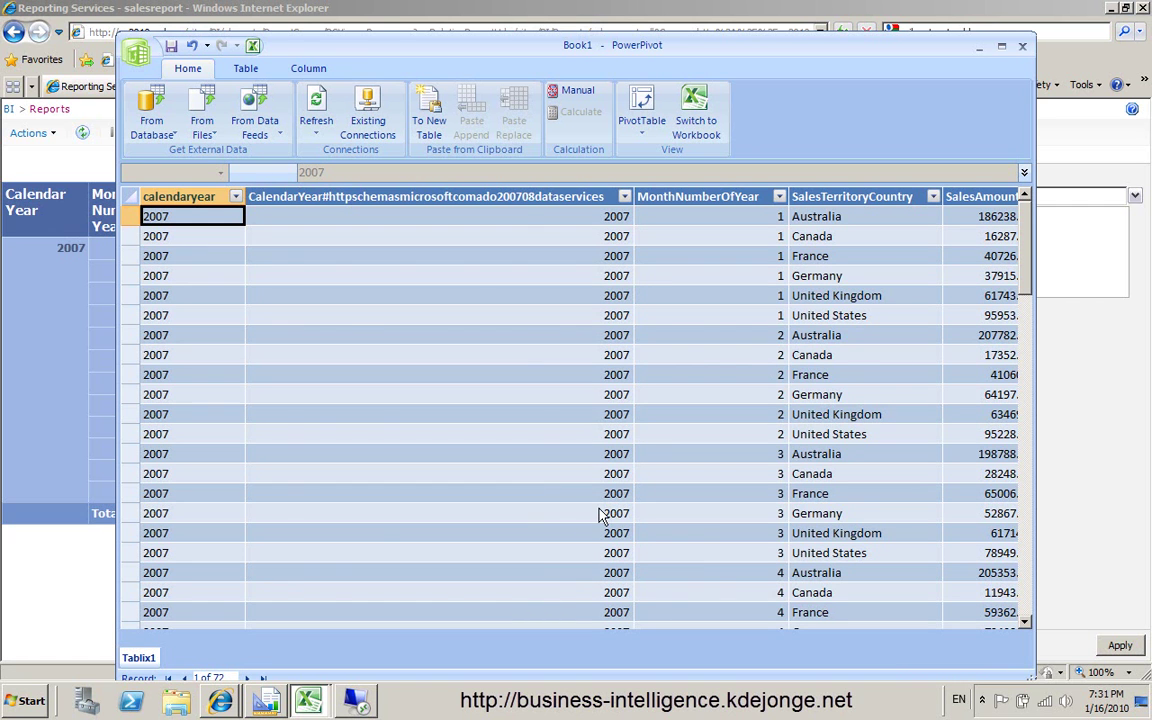
key("Right")
key("Right")
key("Right")
key("Right")
key("Right")
key("Right")
key("Right")
key("Right")
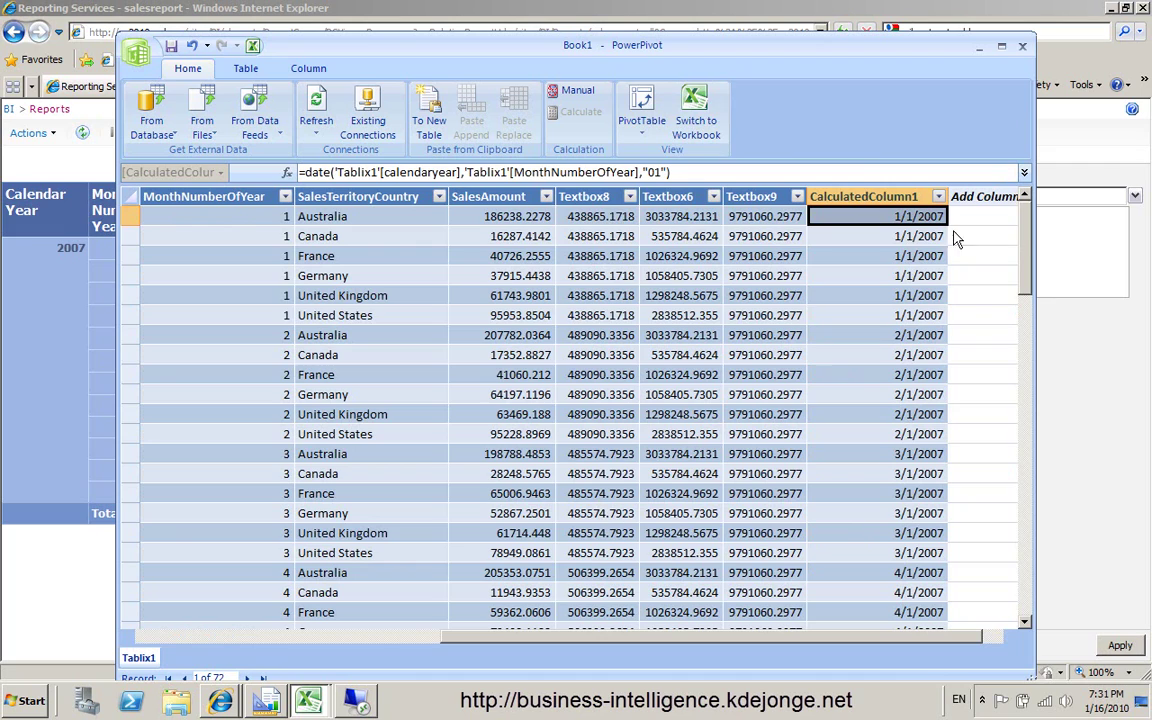
- Scroll the table and show CalculatedColumn1's Date data type and format settings
left_click_drag(1024, 237, 970, 172)
left_click(306, 70)
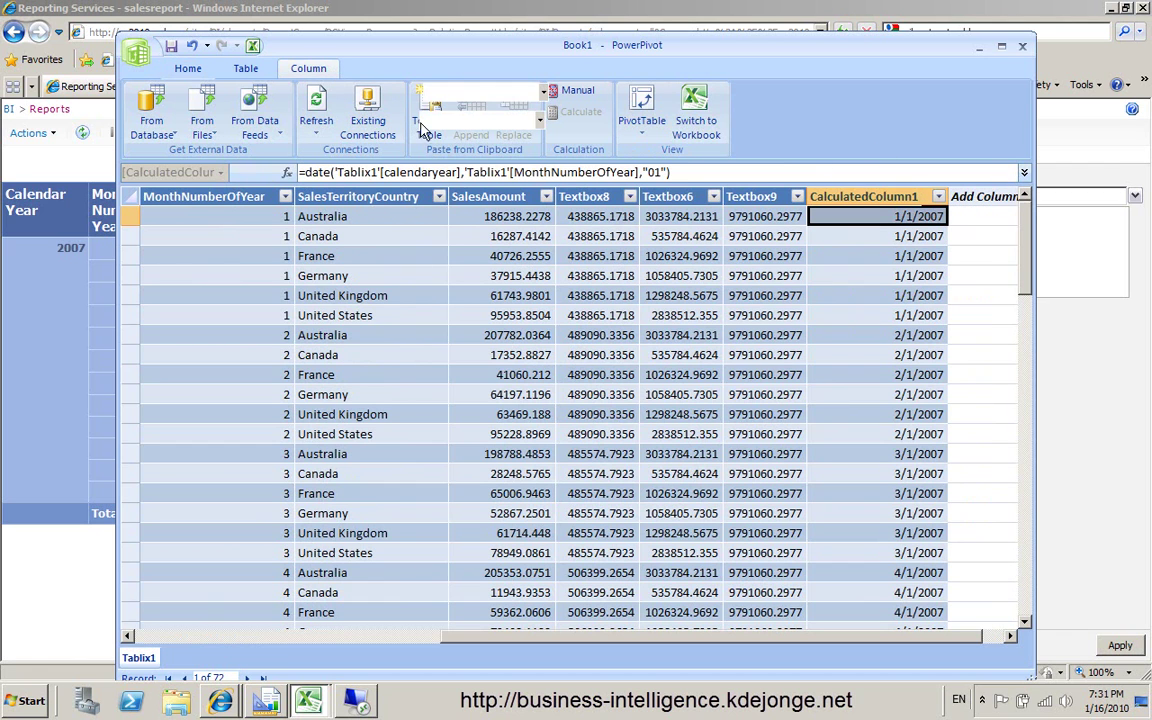